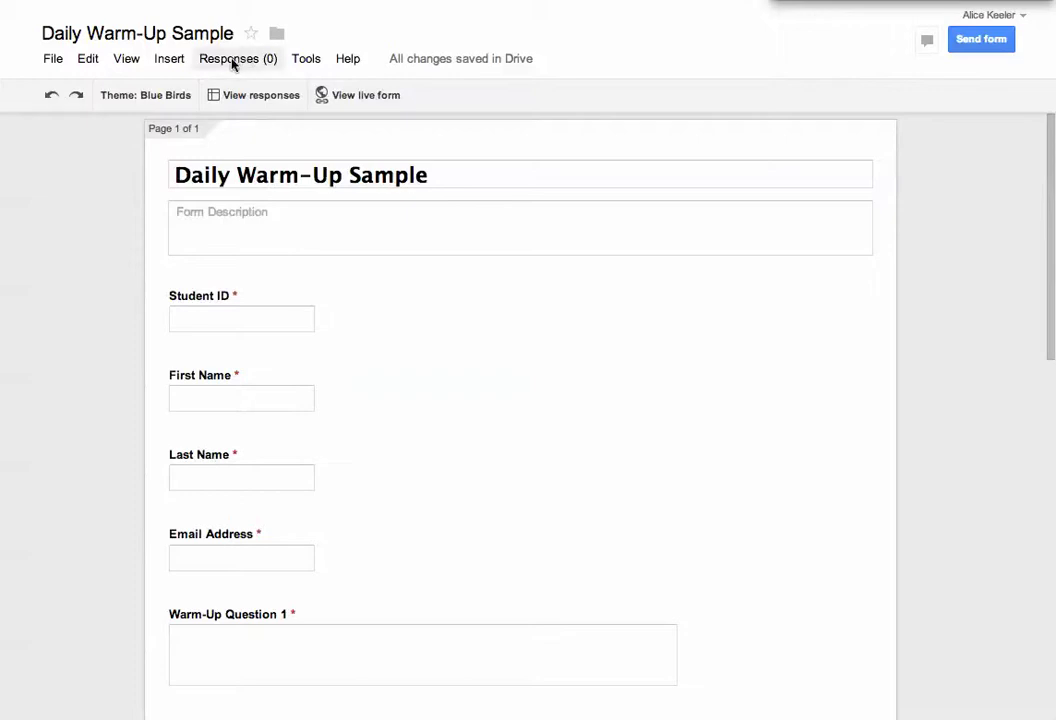
Open the Responses menu of the Daily Warm-Up Sample form to reach the pre-filled URL option.
{"action": "left_click", "coordinate": [231, 61]}
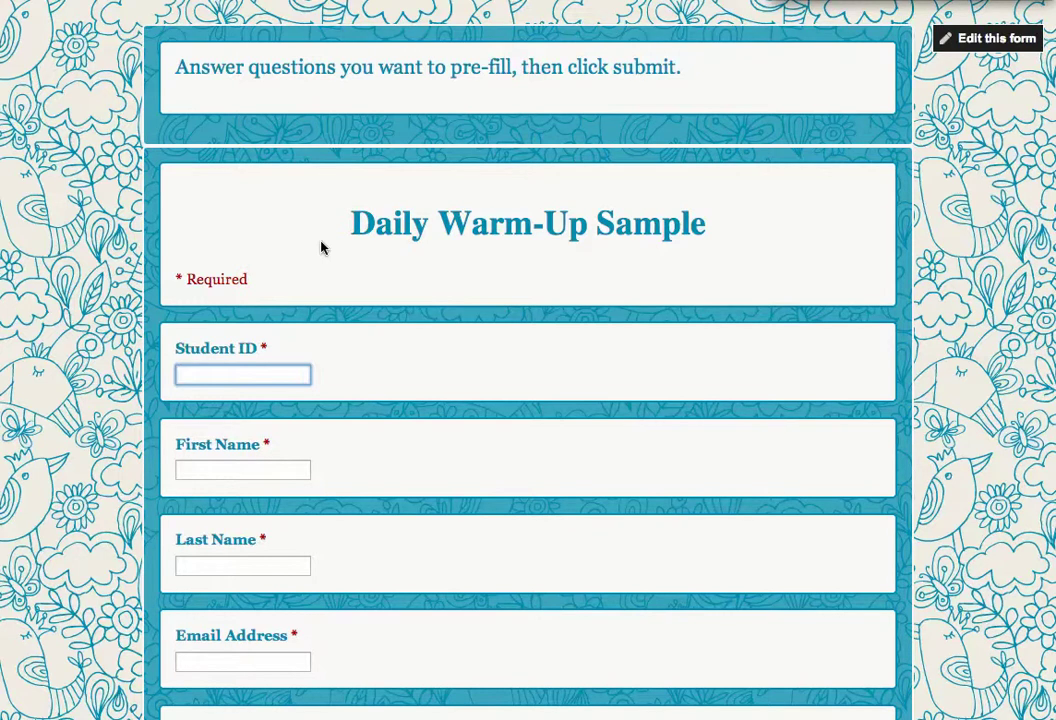
Pre-fill Warm-Up Question 1 with 'What is the quadratic formula?'.
{"action": "scroll", "coordinate": [322, 247], "scroll_direction": "down", "scroll_amount": 2}
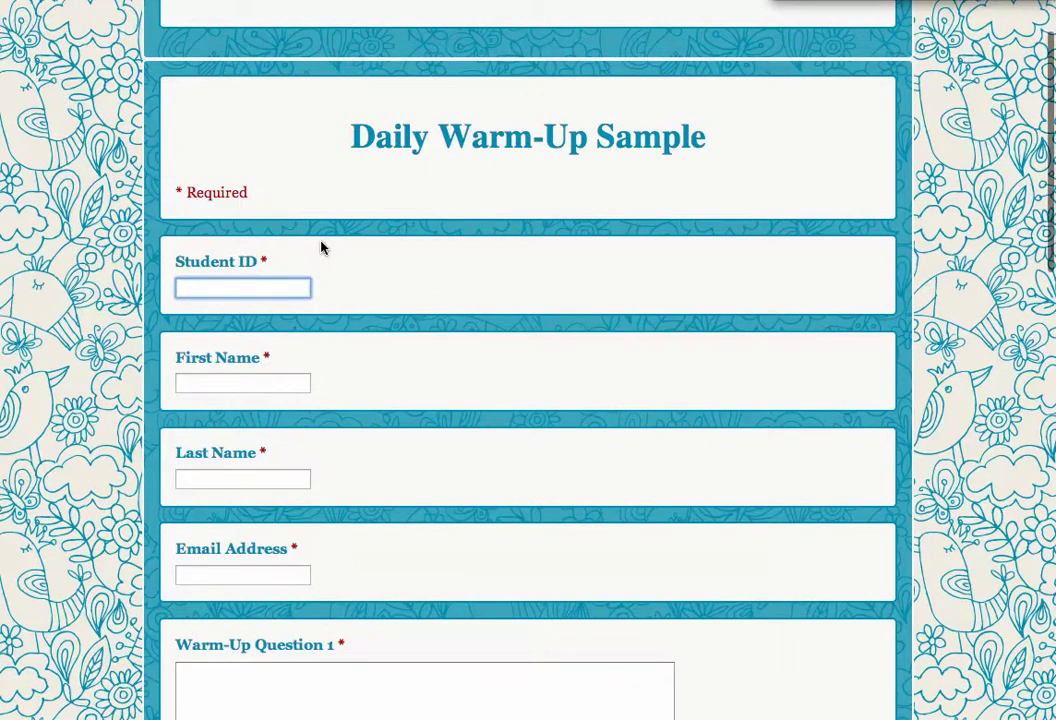
{"action": "scroll", "coordinate": [322, 247], "scroll_direction": "down", "scroll_amount": 2}
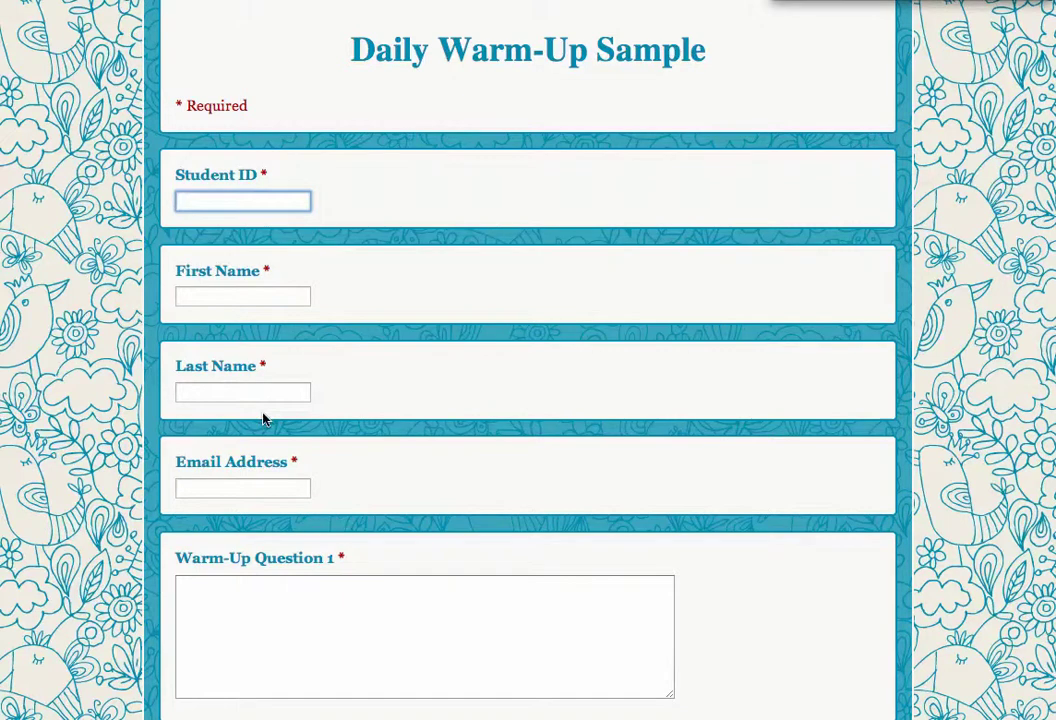
{"action": "scroll", "coordinate": [263, 415], "scroll_direction": "down", "scroll_amount": 2}
{"action": "scroll", "coordinate": [263, 413], "scroll_direction": "down", "scroll_amount": 5}
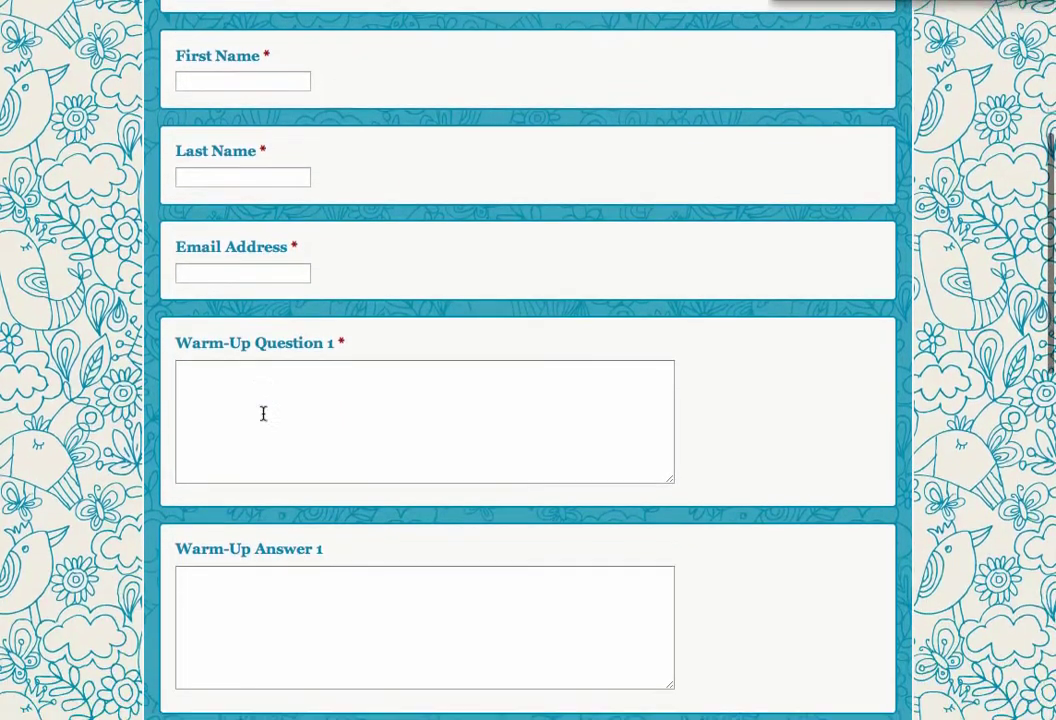
{"action": "left_click", "coordinate": [291, 310]}
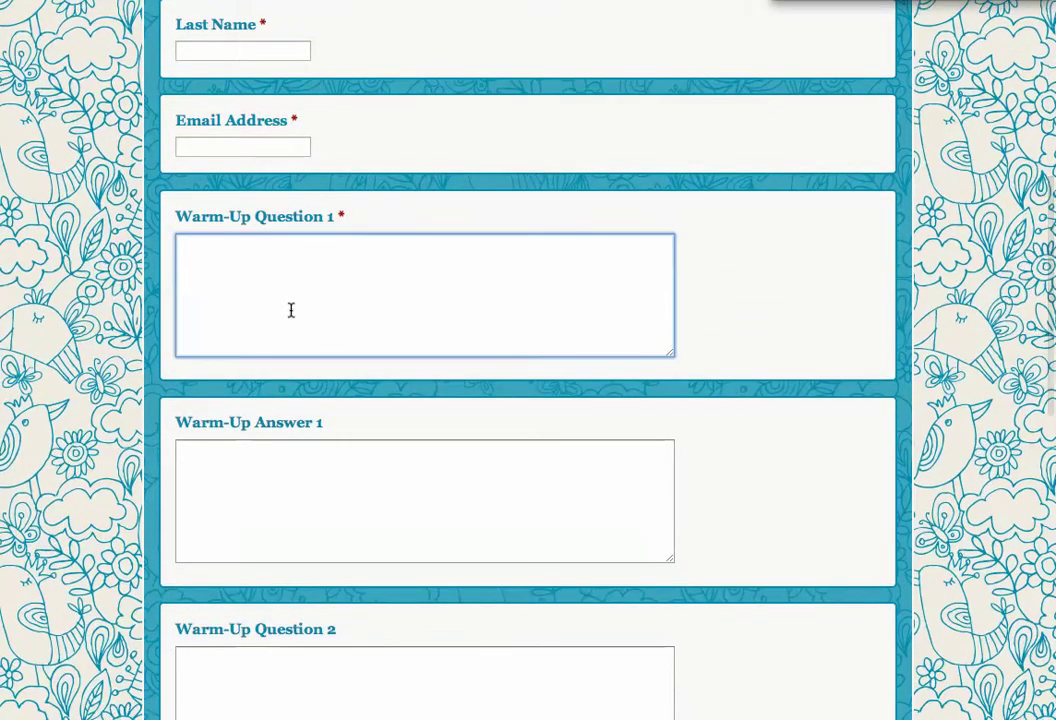
{"action": "type", "text": "What is the quad"}
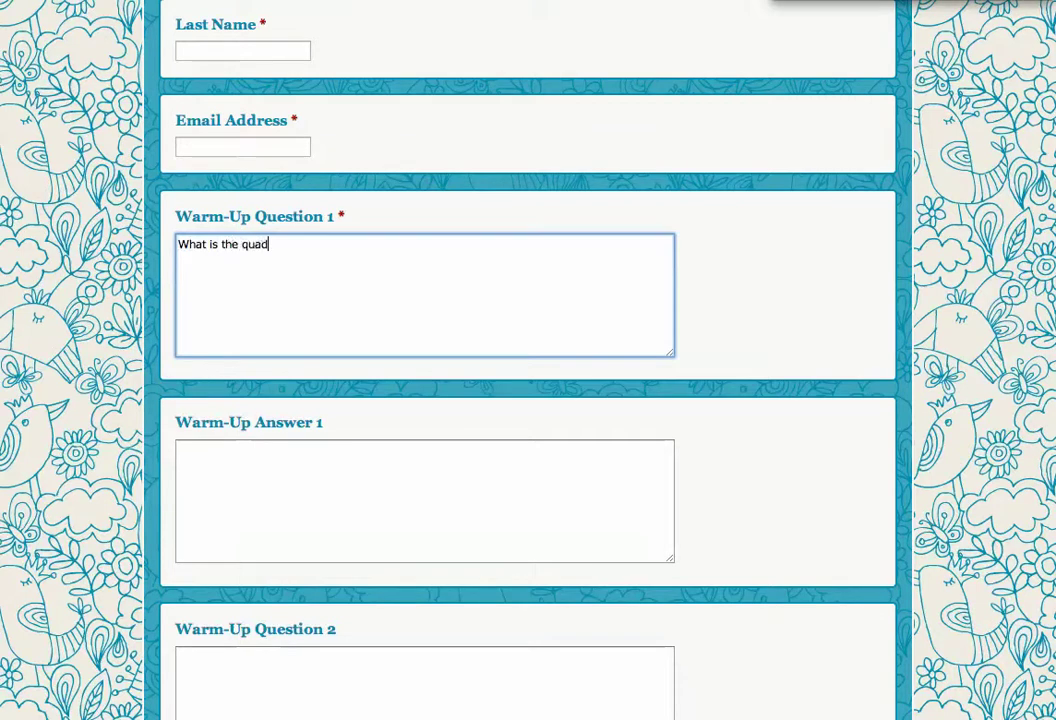
{"action": "type", "text": "ratic formula?"}
{"action": "scroll", "coordinate": [290, 321], "scroll_direction": "down", "scroll_amount": 3}
Pre-fill Warm-Up Question 2 with 'When would you use the quadratic formula in real life?'.
{"action": "left_click", "coordinate": [252, 497]}
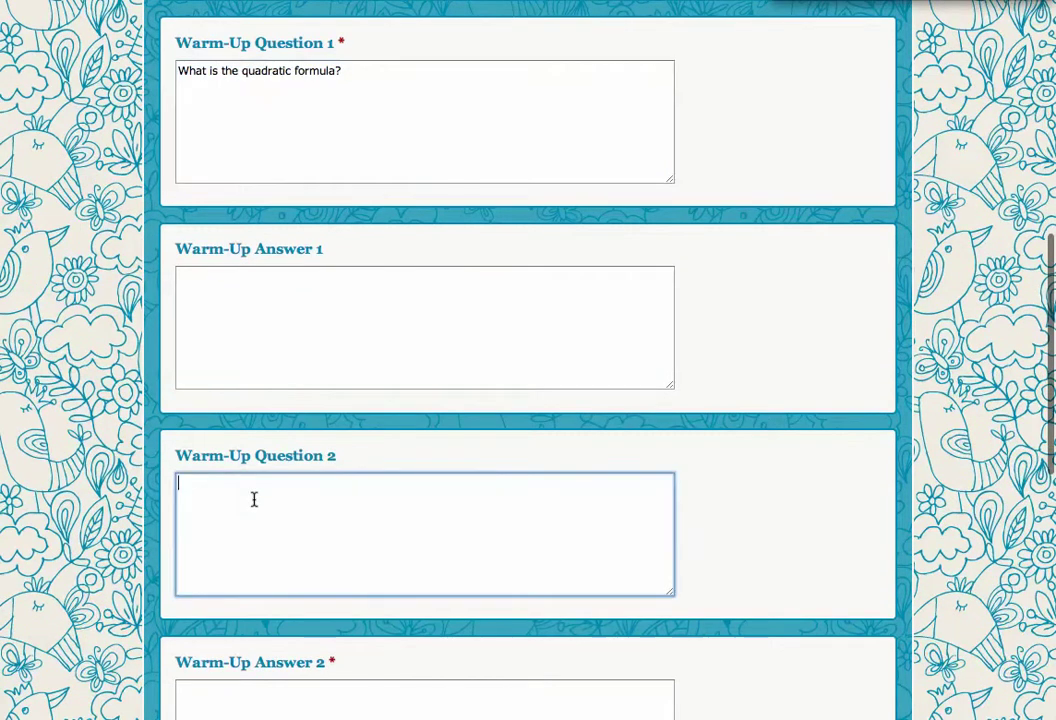
{"action": "type", "text": "When would you us"}
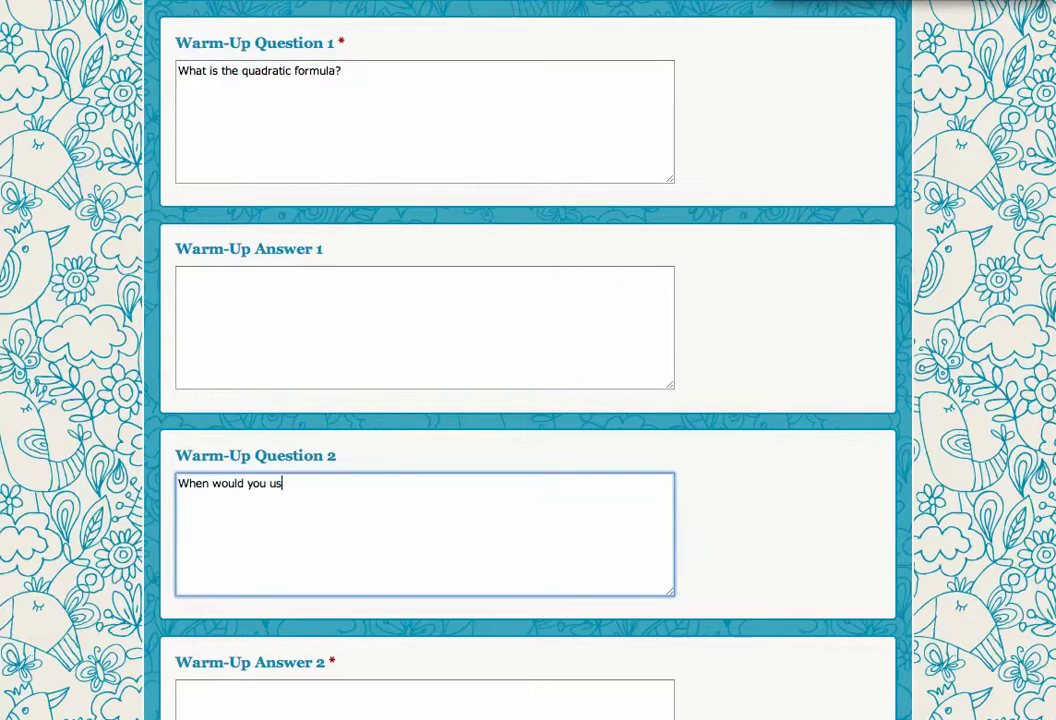
{"action": "type", "text": "e the quadratic formula in real life?"}
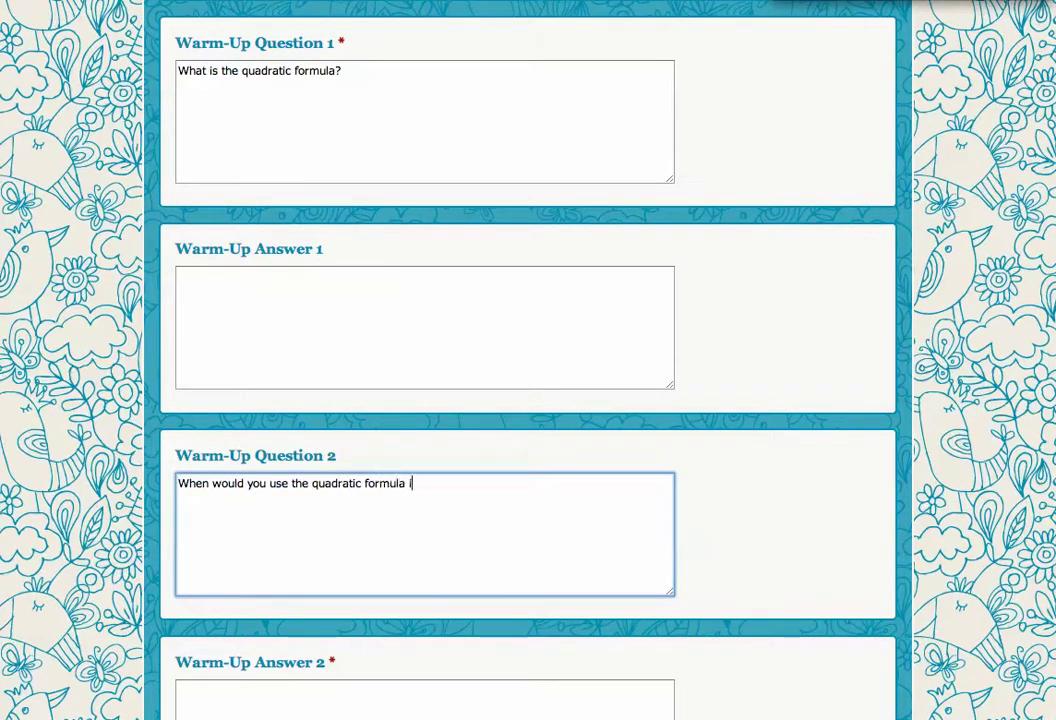
{"action": "scroll", "coordinate": [528, 360], "scroll_direction": "down", "scroll_amount": 5}
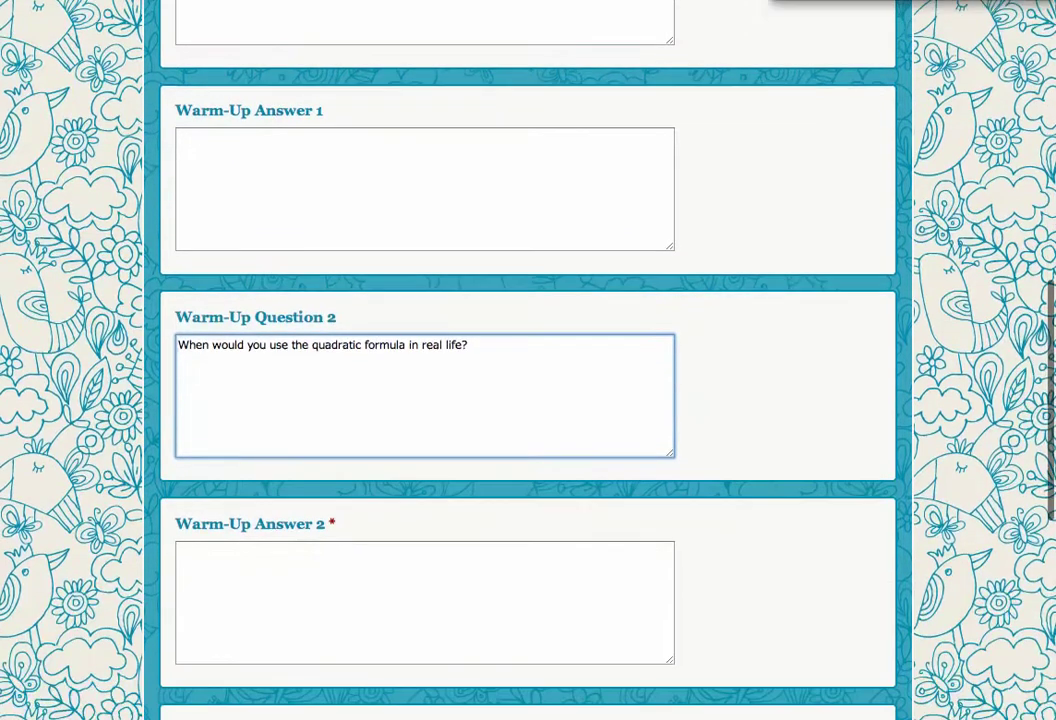
Pre-fill Warm-Up Question 3 with 'What is an x-intercept?' and submit to generate the link.
{"action": "left_click", "coordinate": [251, 441]}
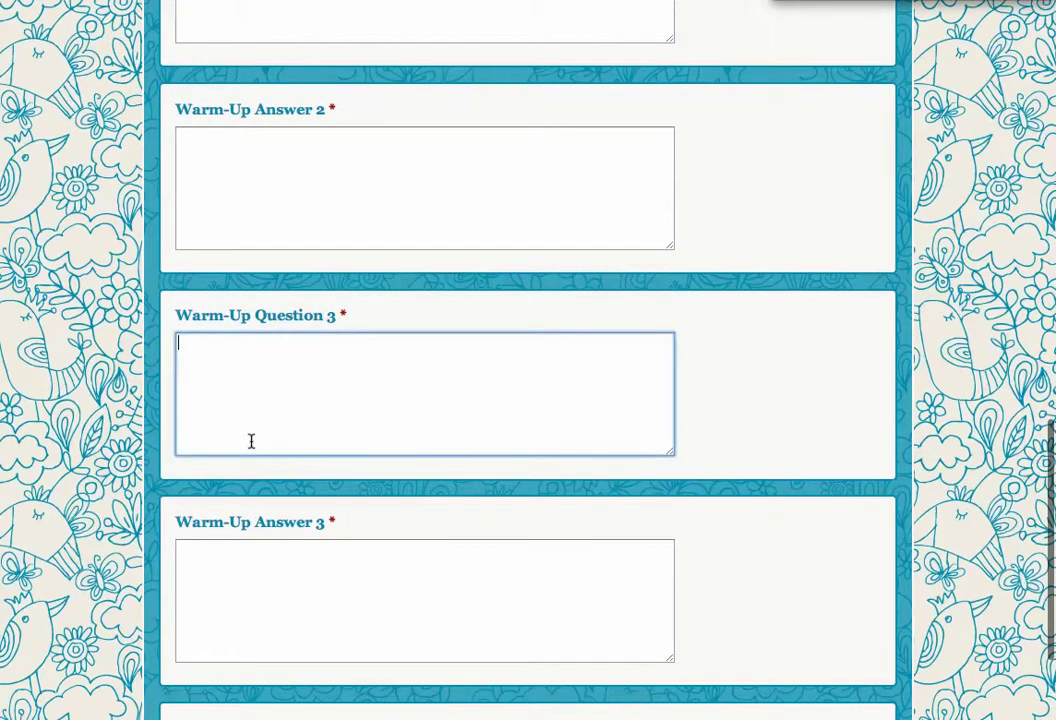
{"action": "type", "text": "What is an a"}
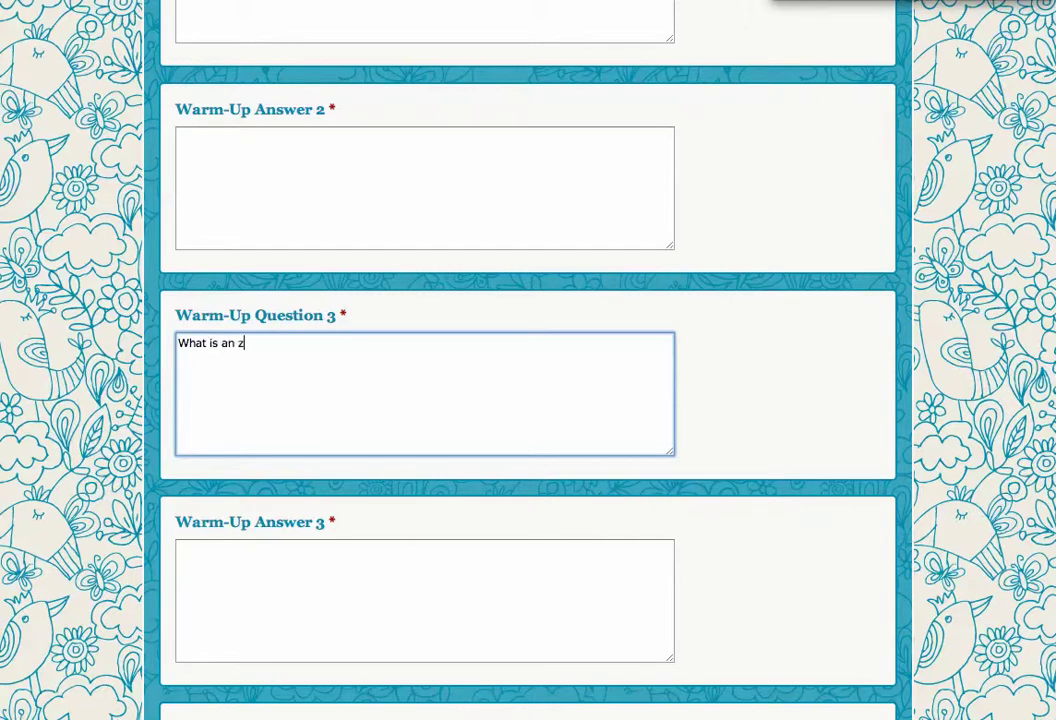
{"action": "key", "text": "BackSpace"}
{"action": "type", "text": "x-intercept?"}
{"action": "scroll", "coordinate": [332, 440], "scroll_direction": "down", "scroll_amount": 2}
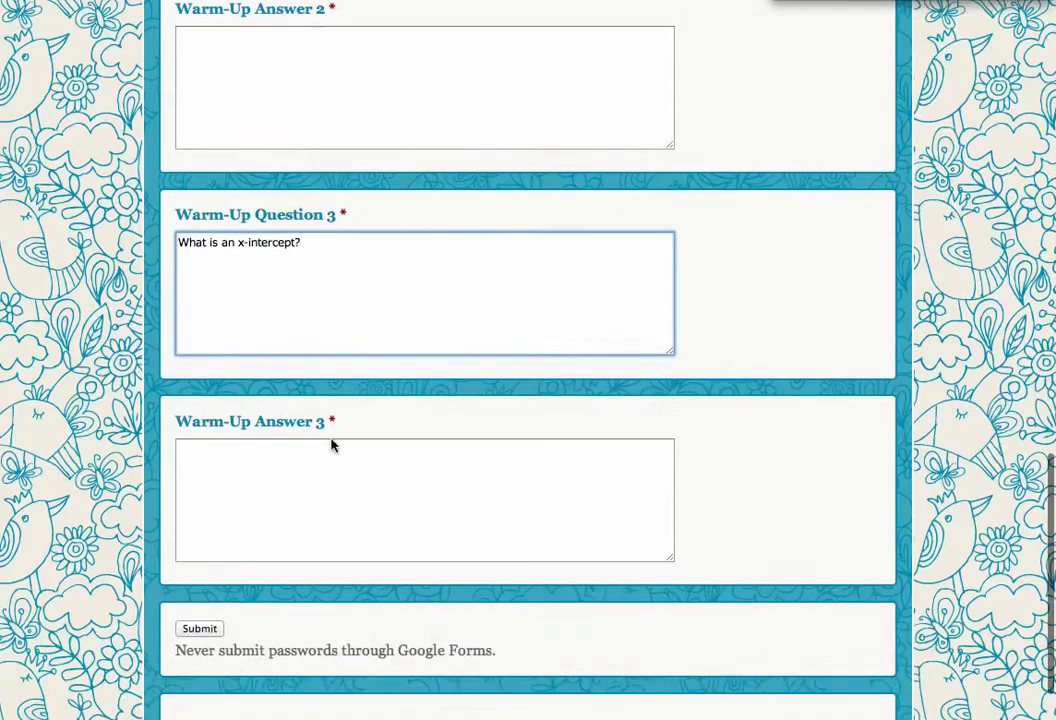
{"action": "scroll", "coordinate": [332, 440], "scroll_direction": "up", "scroll_amount": 4}
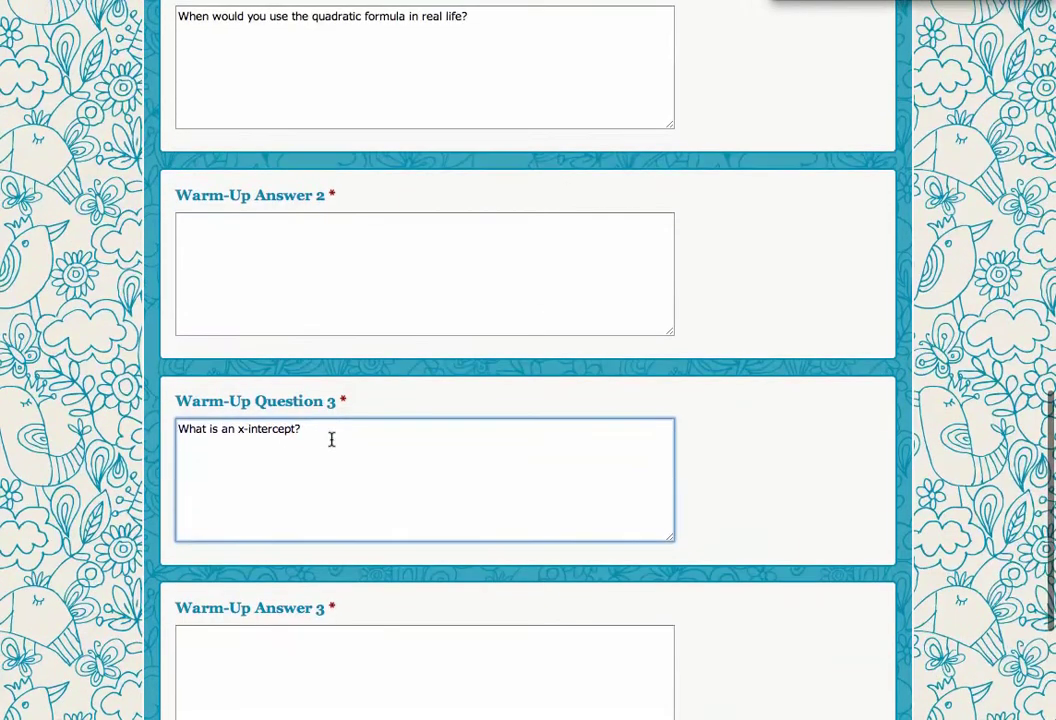
{"action": "scroll", "coordinate": [332, 440], "scroll_direction": "up", "scroll_amount": 3}
{"action": "scroll", "coordinate": [332, 445], "scroll_direction": "up", "scroll_amount": 4}
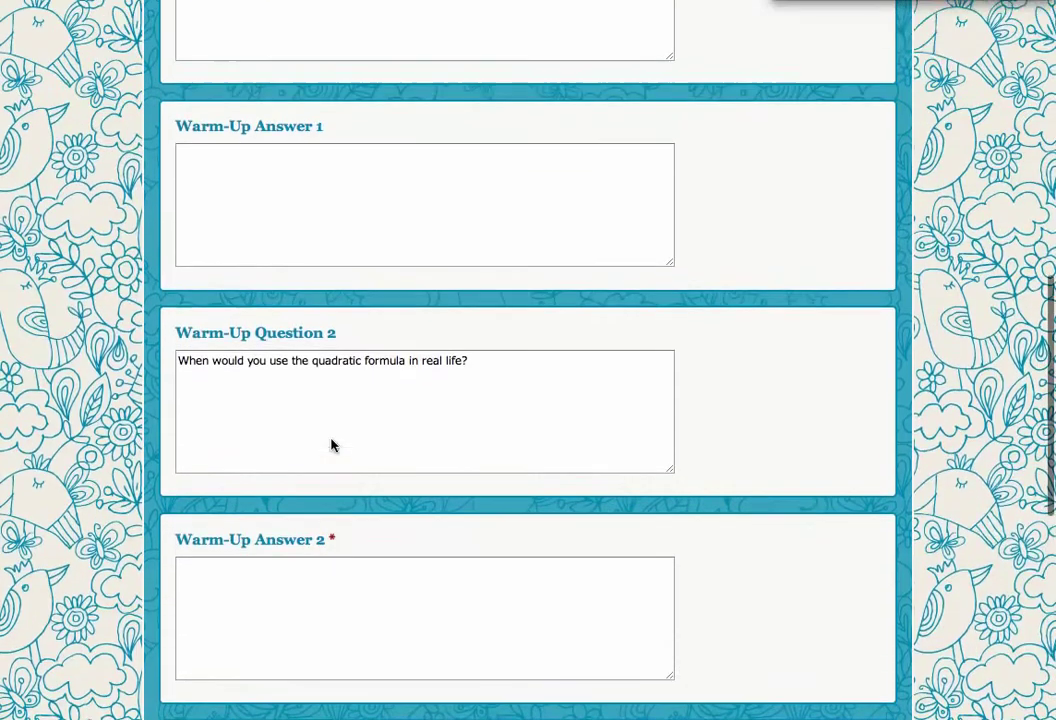
{"action": "scroll", "coordinate": [332, 440], "scroll_direction": "down", "scroll_amount": 9}
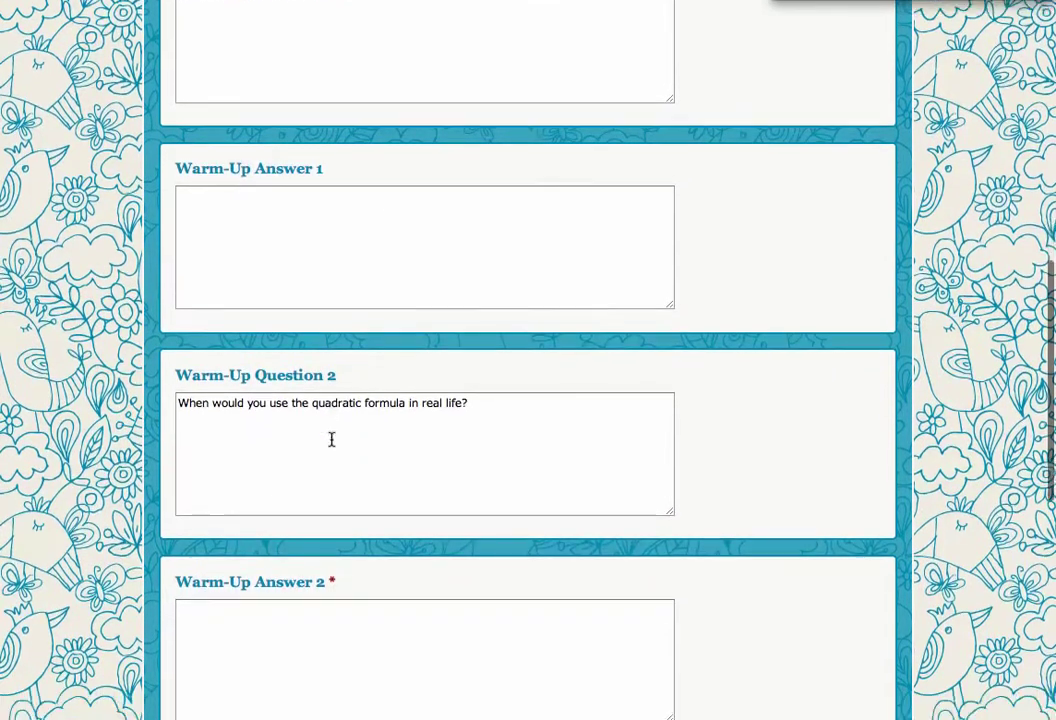
{"action": "scroll", "coordinate": [332, 440], "scroll_direction": "down", "scroll_amount": 3}
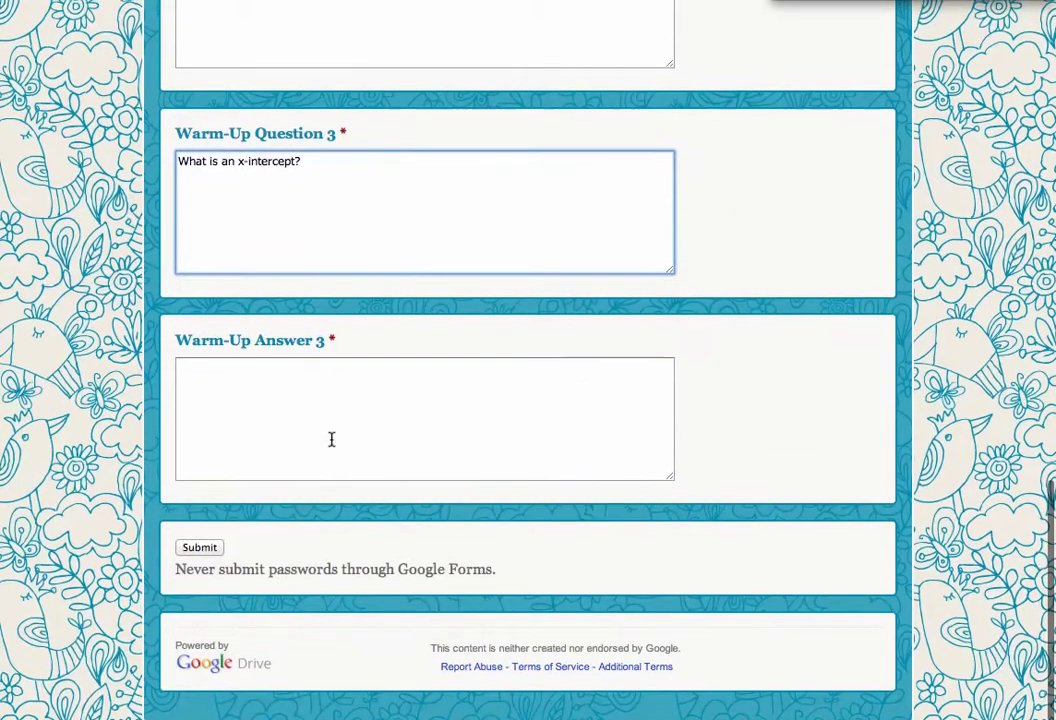
{"action": "left_click", "coordinate": [206, 550]}
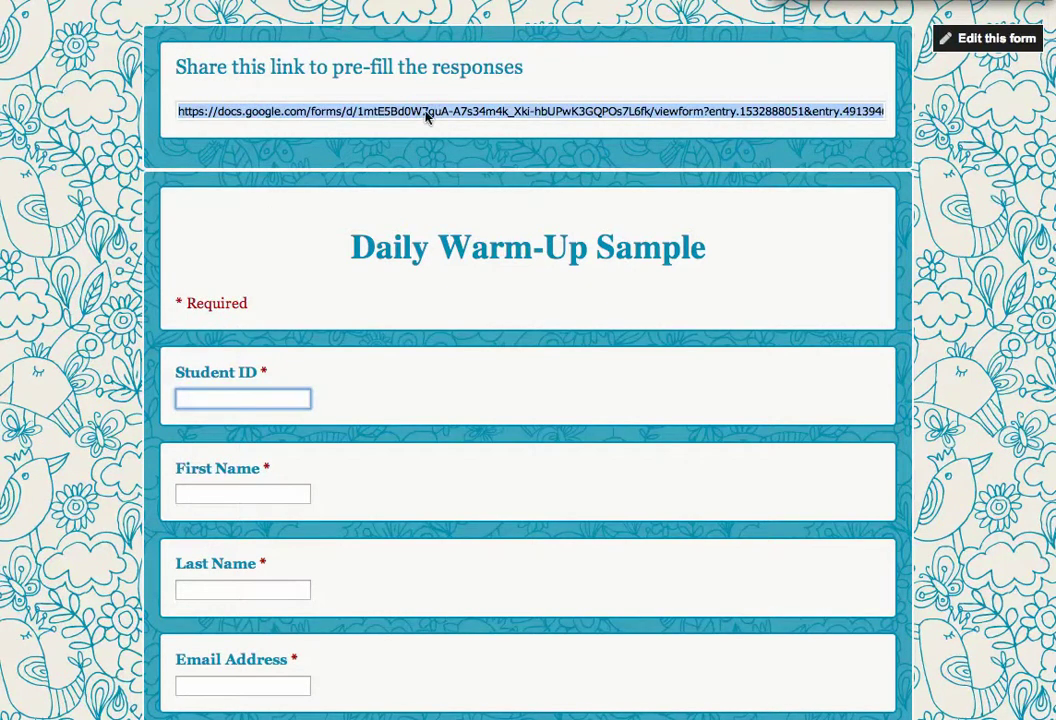
Select and copy the generated pre-fill link, then start a new browser tab.
{"action": "triple_click", "coordinate": [503, 112]}
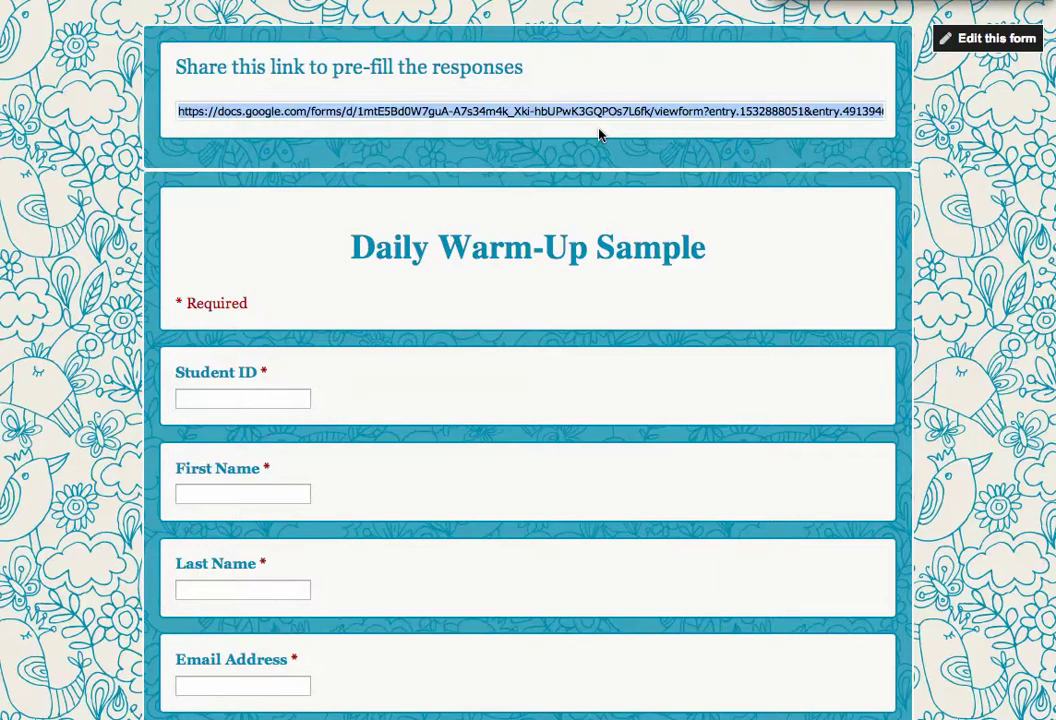
{"action": "key", "text": "ctrl+t"}
{"action": "type", "text": "goo.g"}
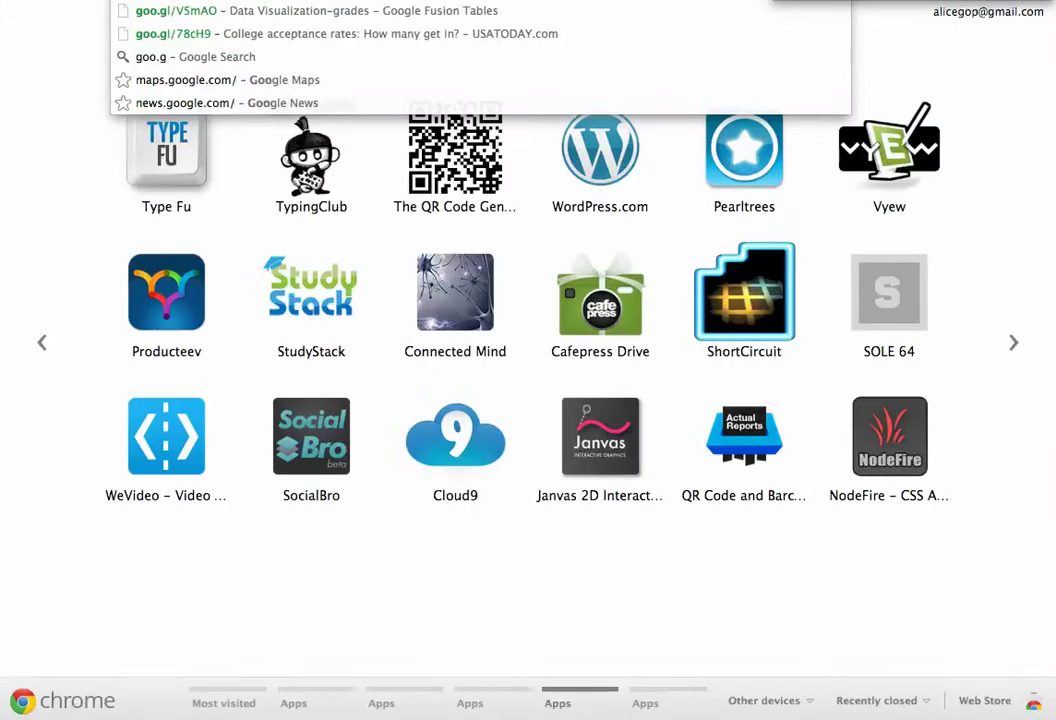
{"action": "key", "text": "Return"}
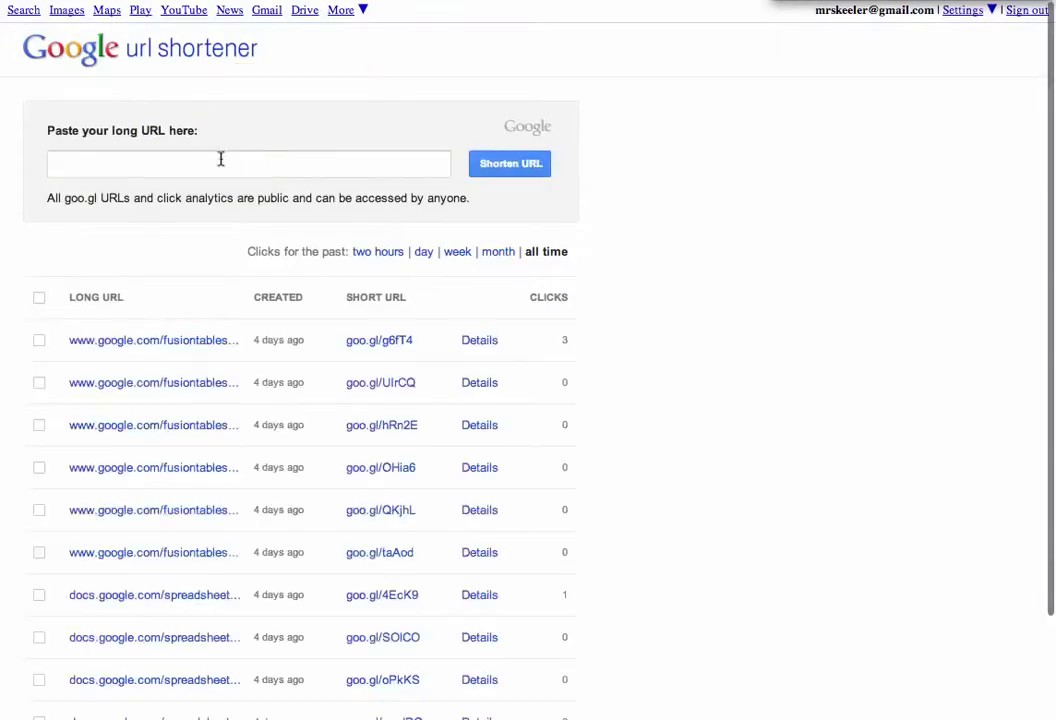
{"action": "left_click", "coordinate": [261, 162]}
{"action": "key", "text": "ctrl+v"}
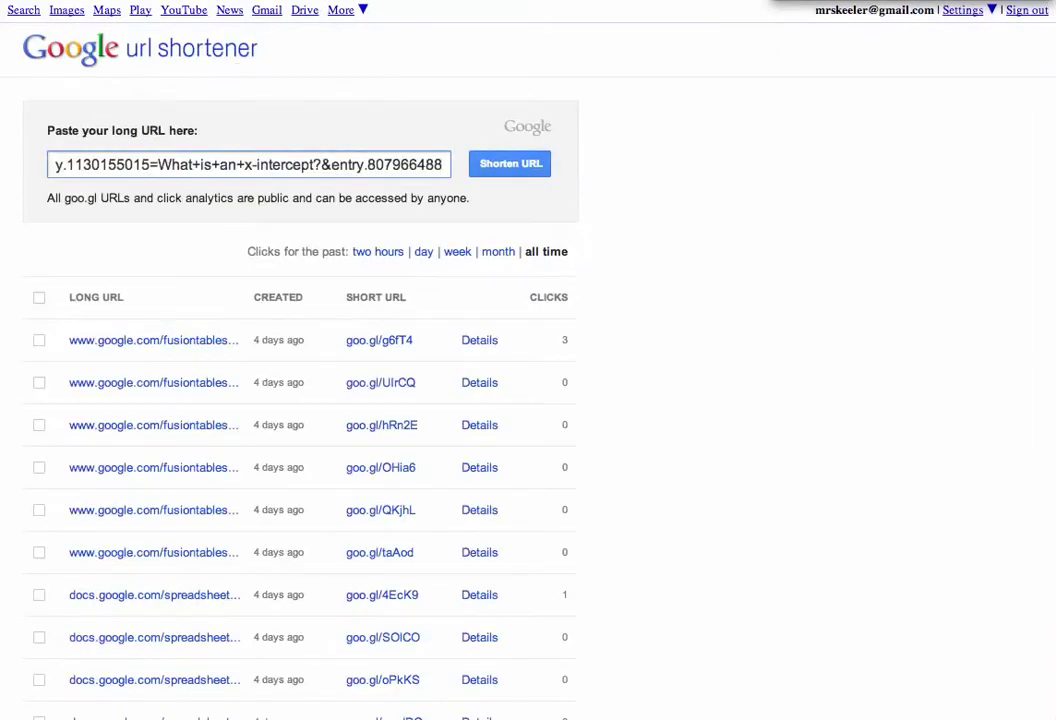
{"action": "left_click", "coordinate": [519, 170]}
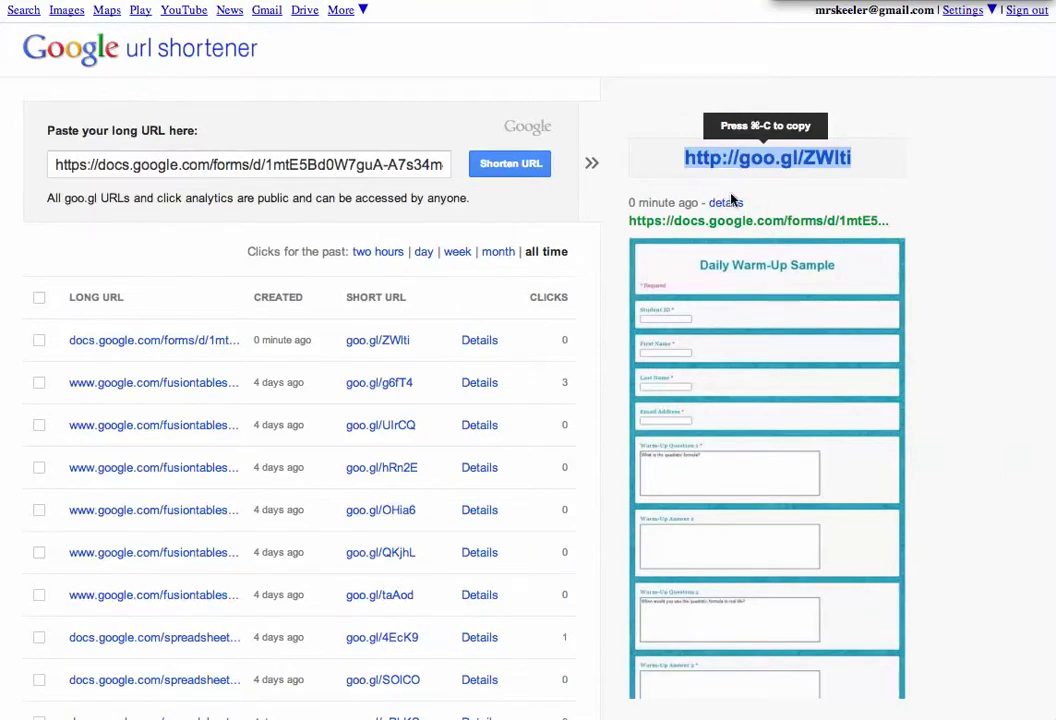
View the analytics and QR code for goo.gl/ZWlti, then paste the pre-fill link into a new tab.
{"action": "left_click", "coordinate": [729, 203]}
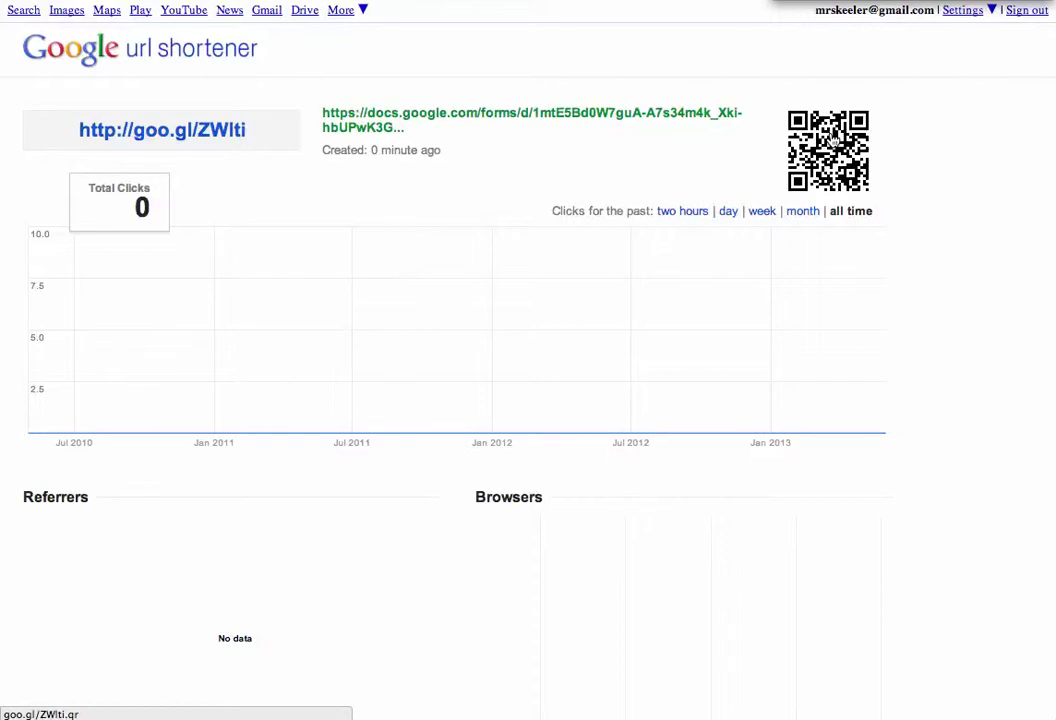
{"action": "key", "text": "ctrl+t"}
{"action": "key", "text": "ctrl+v"}
Load the pre-filled form and check that all three warm-up answers appear filled in.
{"action": "key", "text": "Return"}
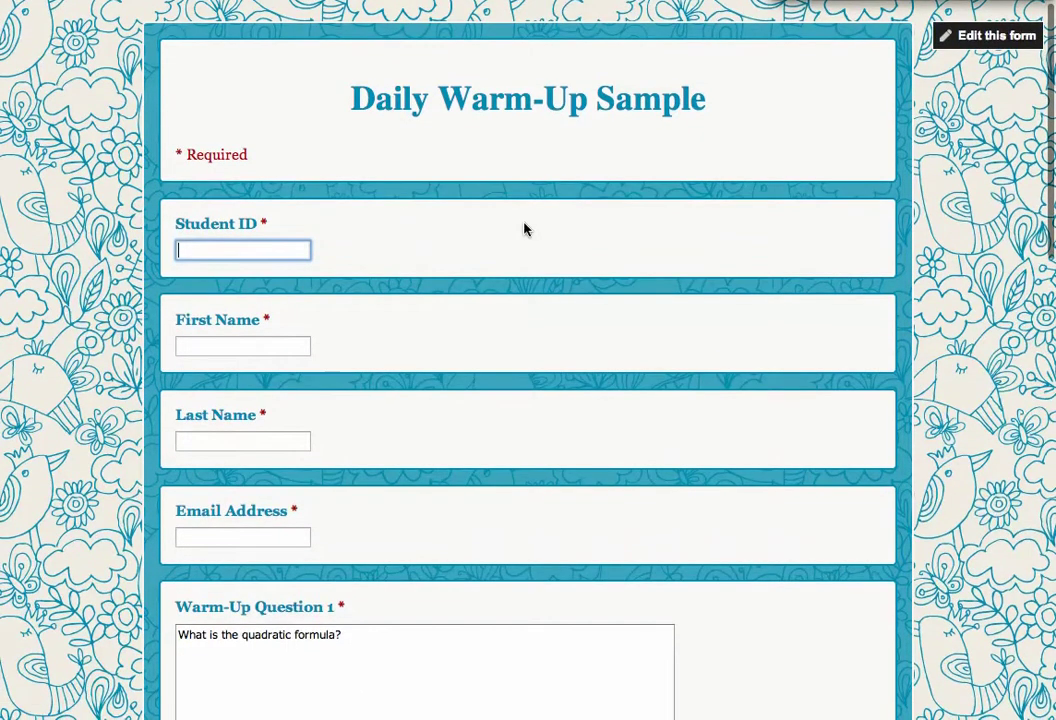
{"action": "scroll", "coordinate": [524, 229], "scroll_direction": "down", "scroll_amount": 2}
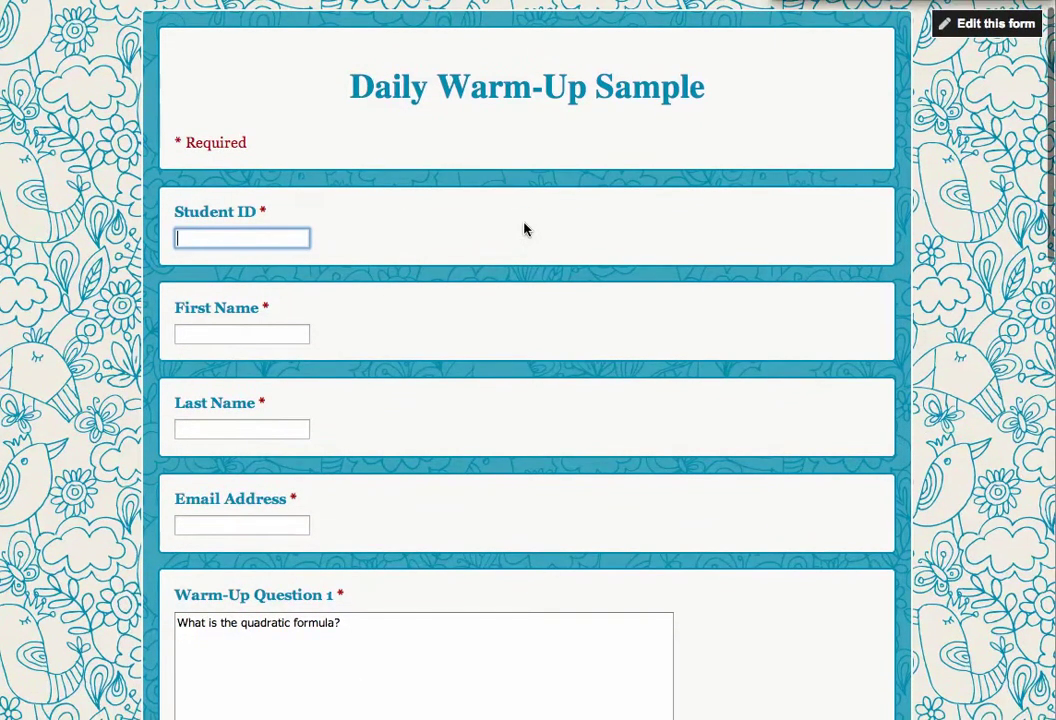
{"action": "scroll", "coordinate": [524, 229], "scroll_direction": "down", "scroll_amount": 2}
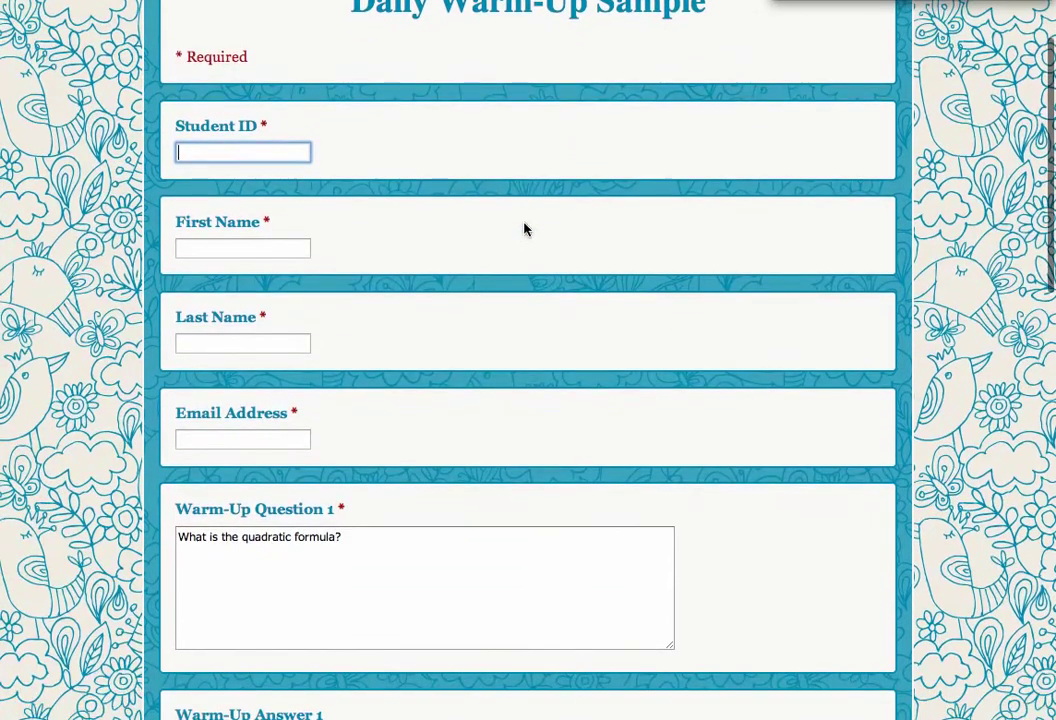
{"action": "scroll", "coordinate": [524, 229], "scroll_direction": "down", "scroll_amount": 5}
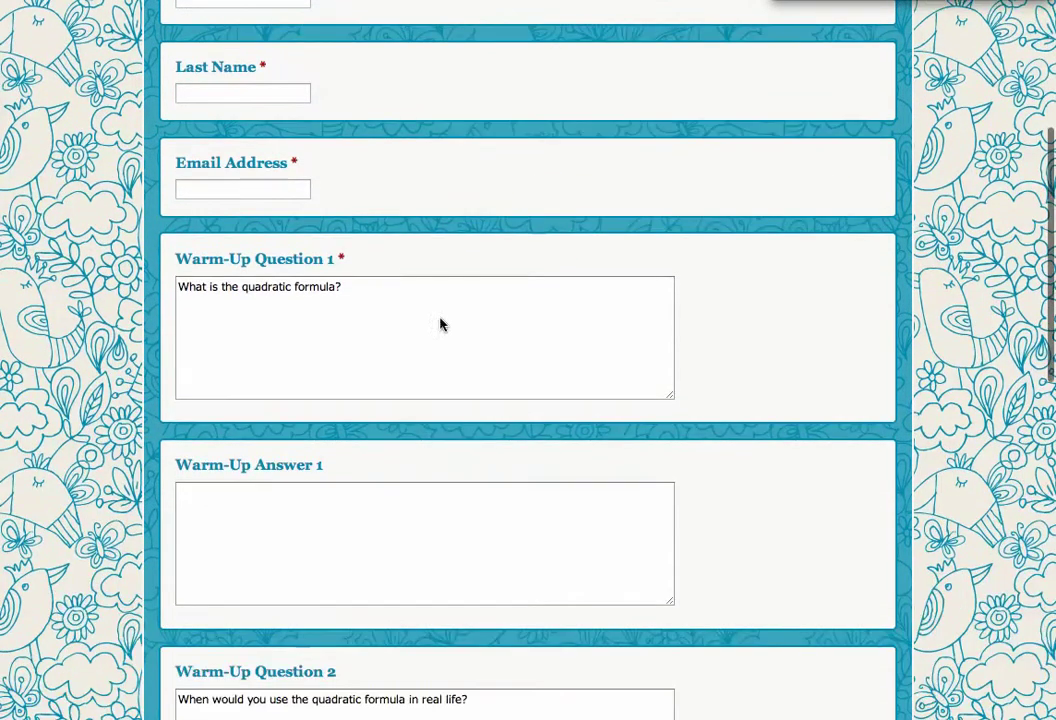
{"action": "scroll", "coordinate": [398, 330], "scroll_direction": "down", "scroll_amount": 6}
{"action": "scroll", "coordinate": [387, 415], "scroll_direction": "down", "scroll_amount": 6}
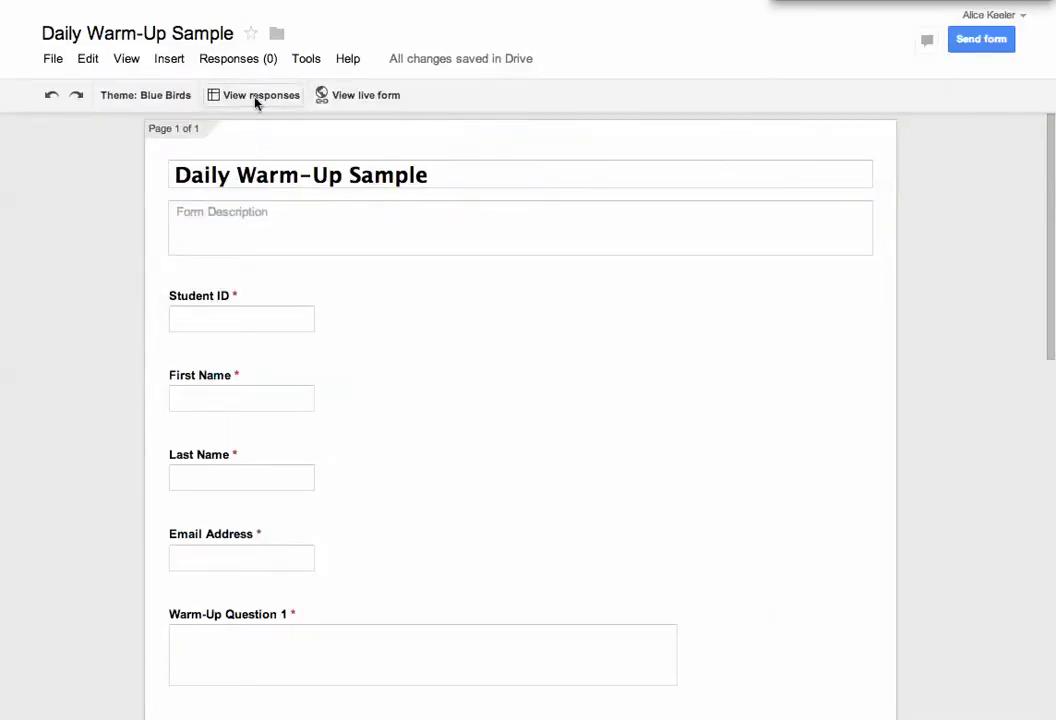
Start another pre-filled link via Responses > Get pre-filled URL and scroll to the blank warm-up fields.
{"action": "left_click", "coordinate": [266, 62]}
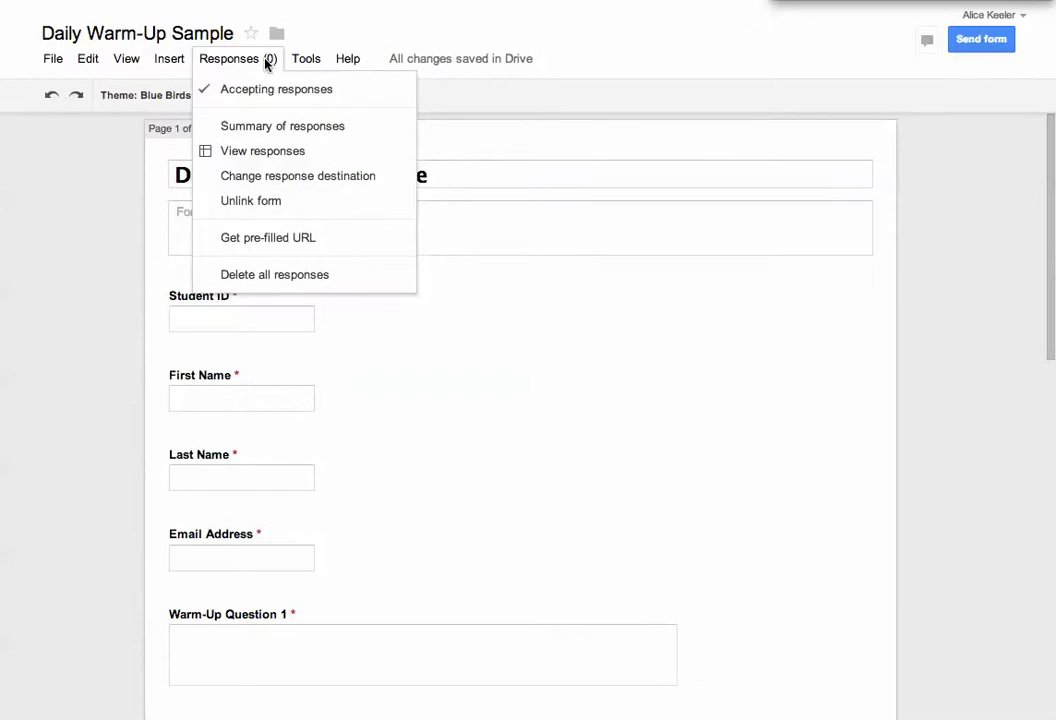
{"action": "left_click", "coordinate": [261, 240]}
{"action": "scroll", "coordinate": [460, 389], "scroll_direction": "down", "scroll_amount": 5}
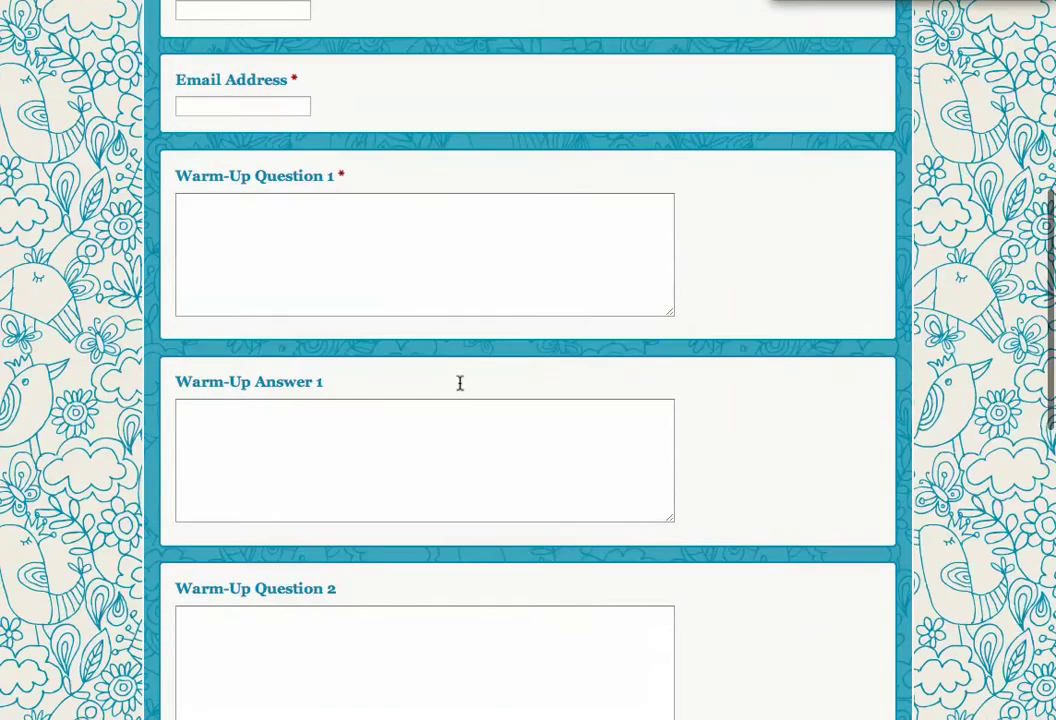